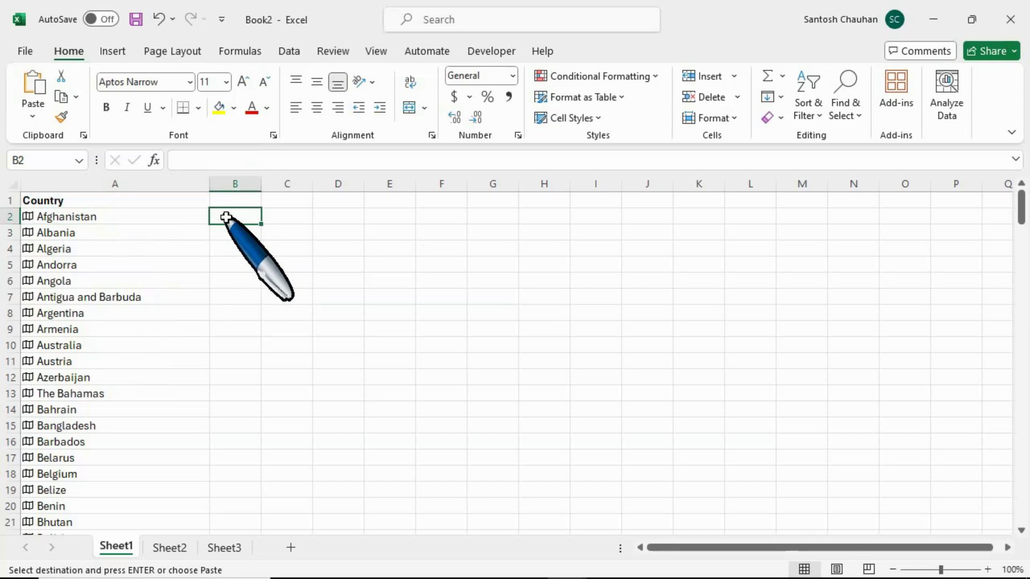
Step: Look through the data fields offered for the Afghanistan entry in A2 and select the whole country list beneath the header
key("Left")
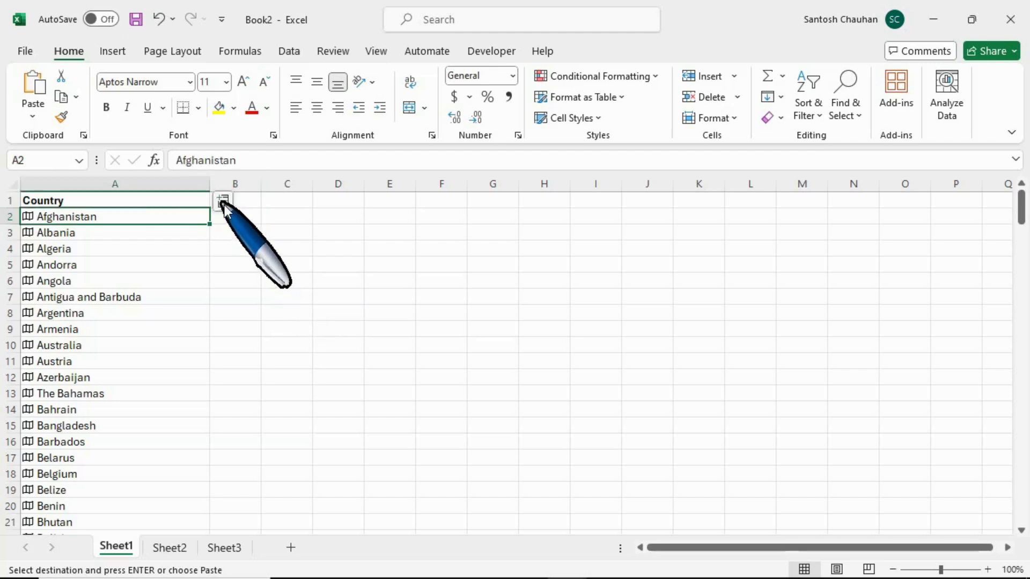
left_click(223, 202)
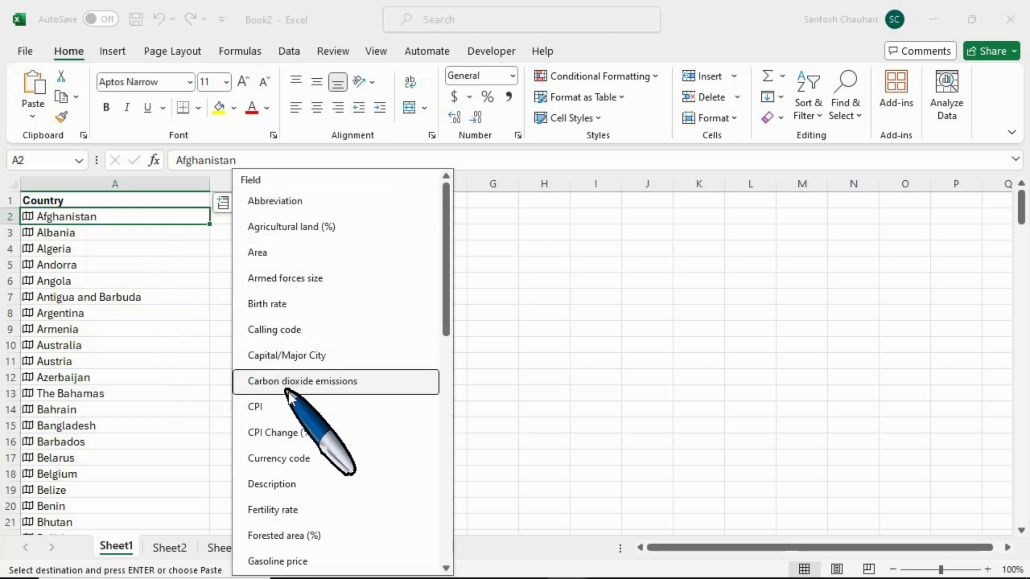
left_click(132, 252)
key("Up")
key("Up")
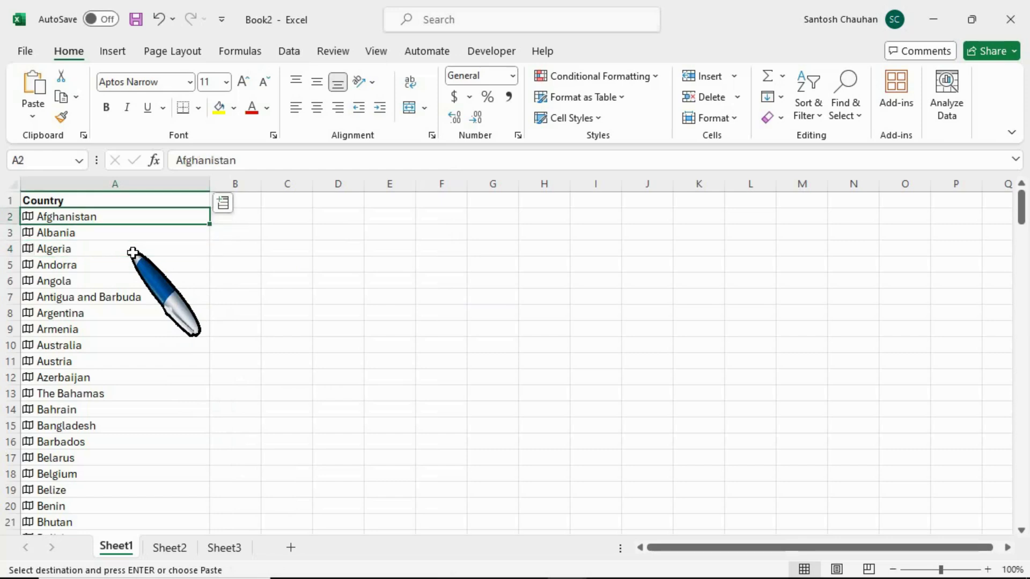
key("ctrl+shift+Down")
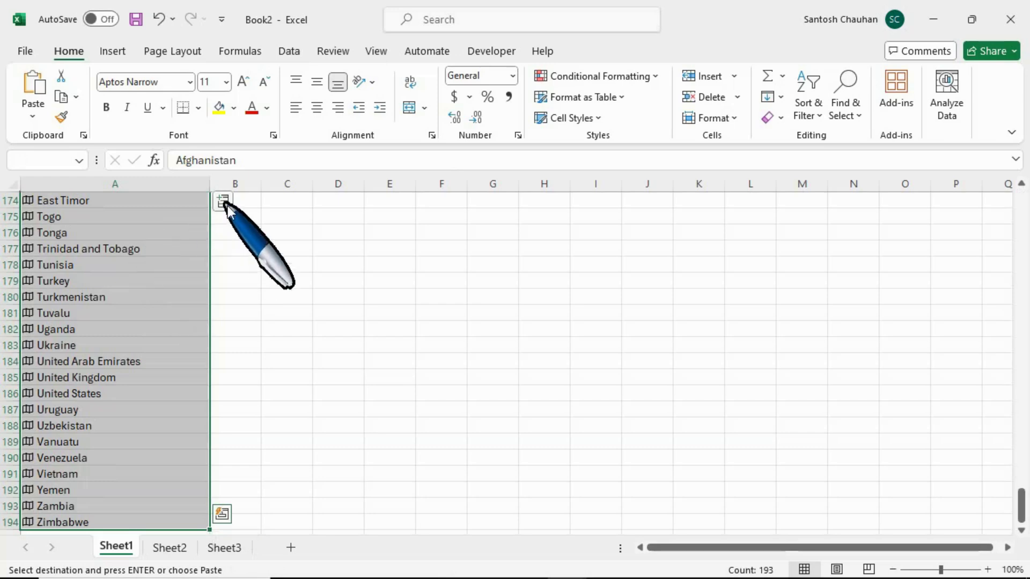
key("Return")
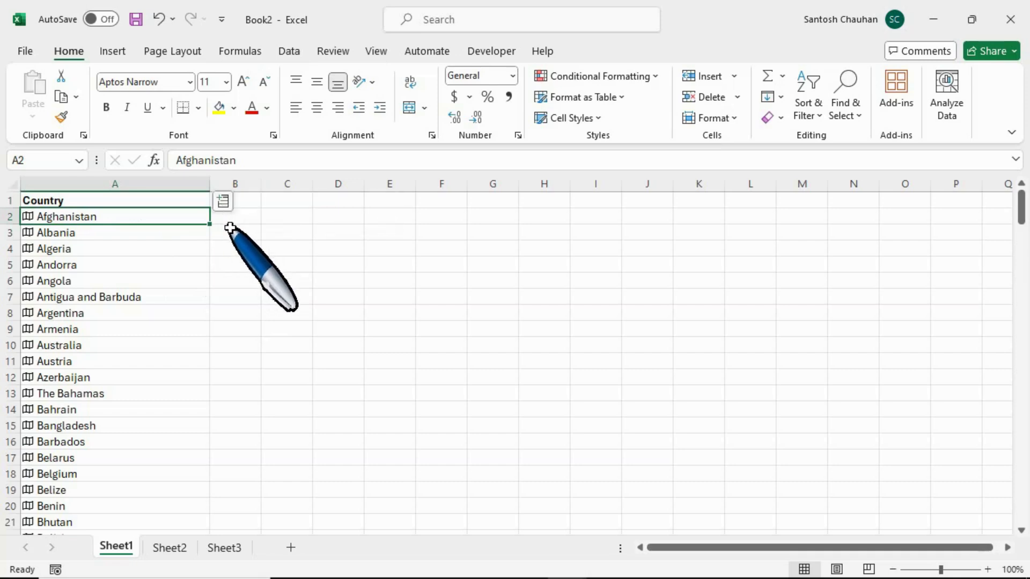
Step: Enter the formula =A2.Image in cell B2 to pull in Afghanistan's flag
key("Right")
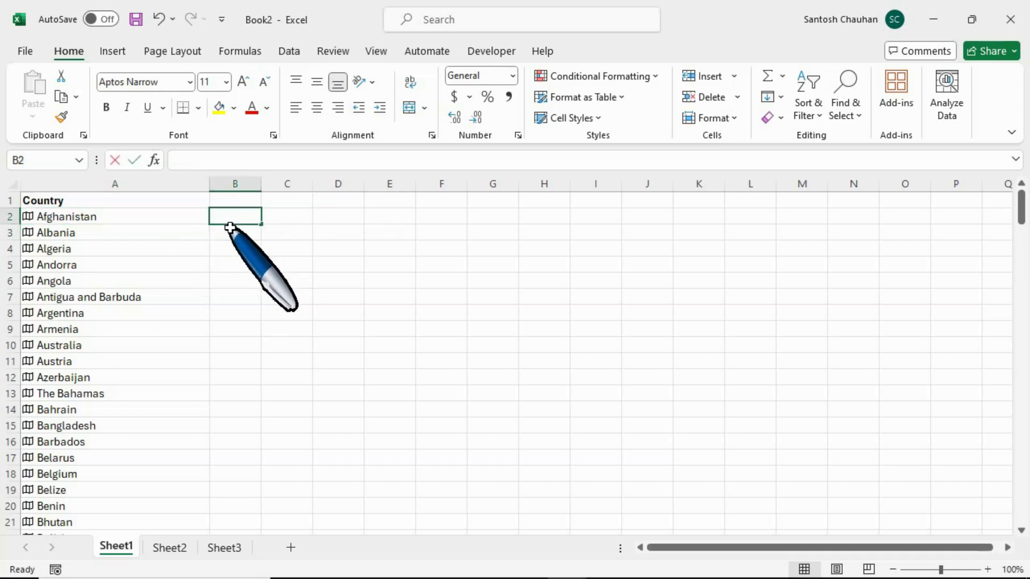
type("=")
key("Left")
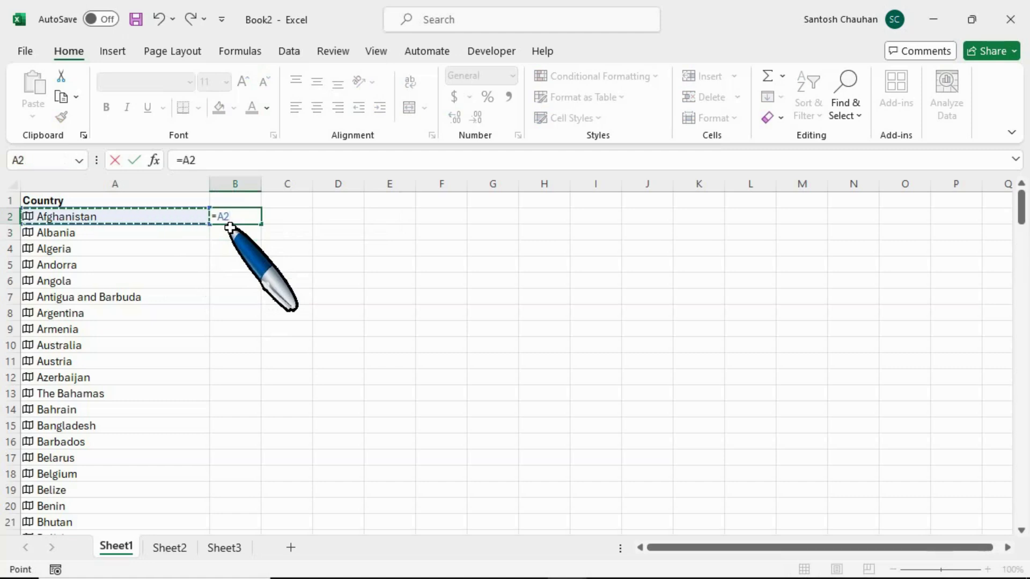
type(".i")
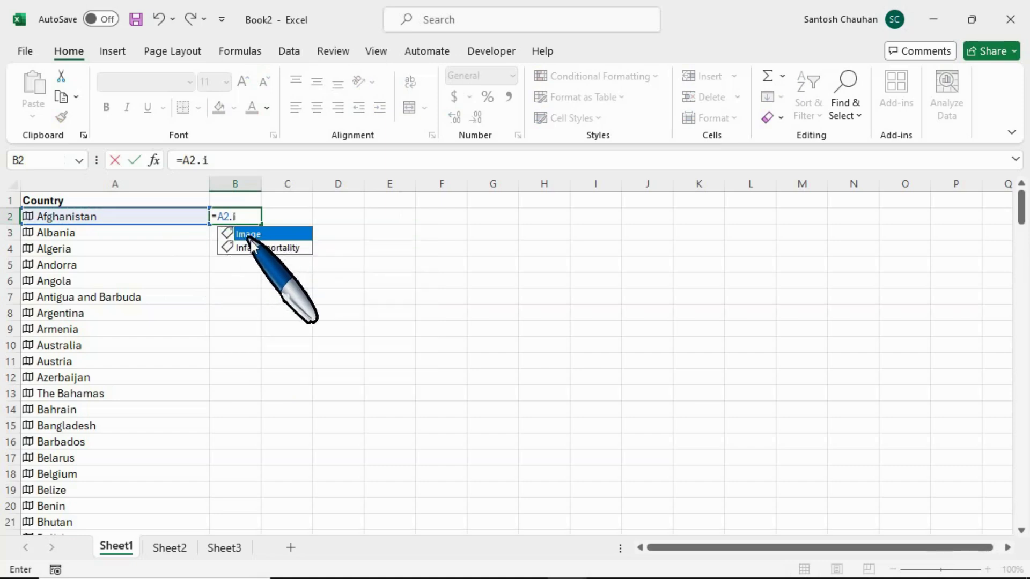
double_click(250, 236)
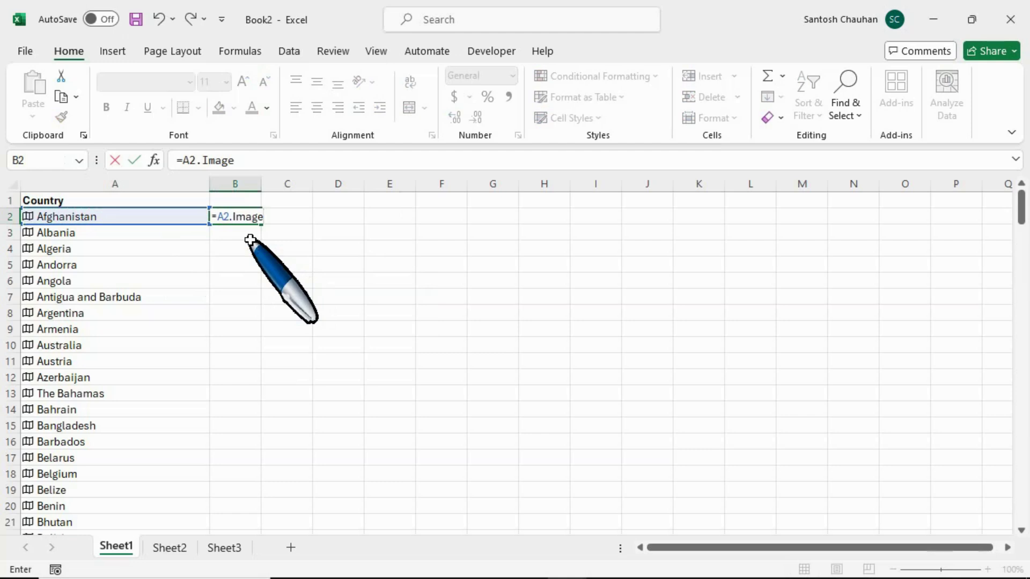
key("Return")
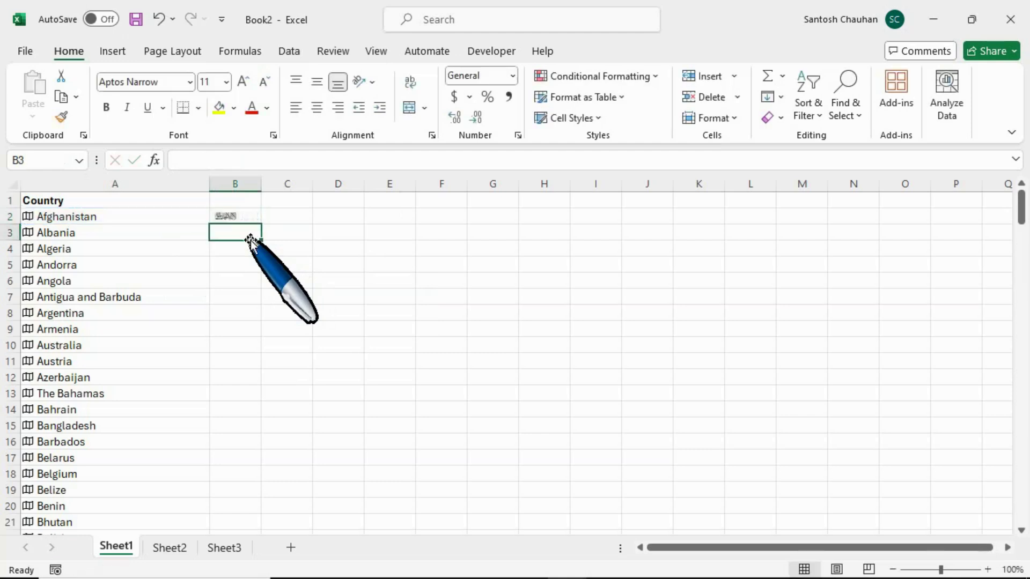
Step: Copy the flag formula from B2 down column B to row 194, alongside every country
key("Up")
key("ctrl+c")
key("Left")
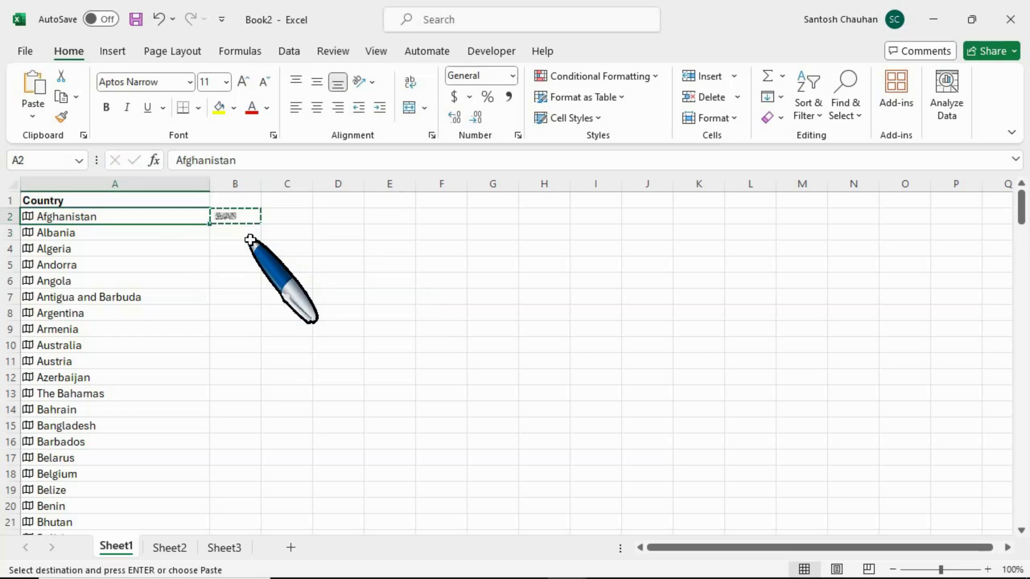
key("ctrl+Down")
key("Right")
key("ctrl+shift+Up")
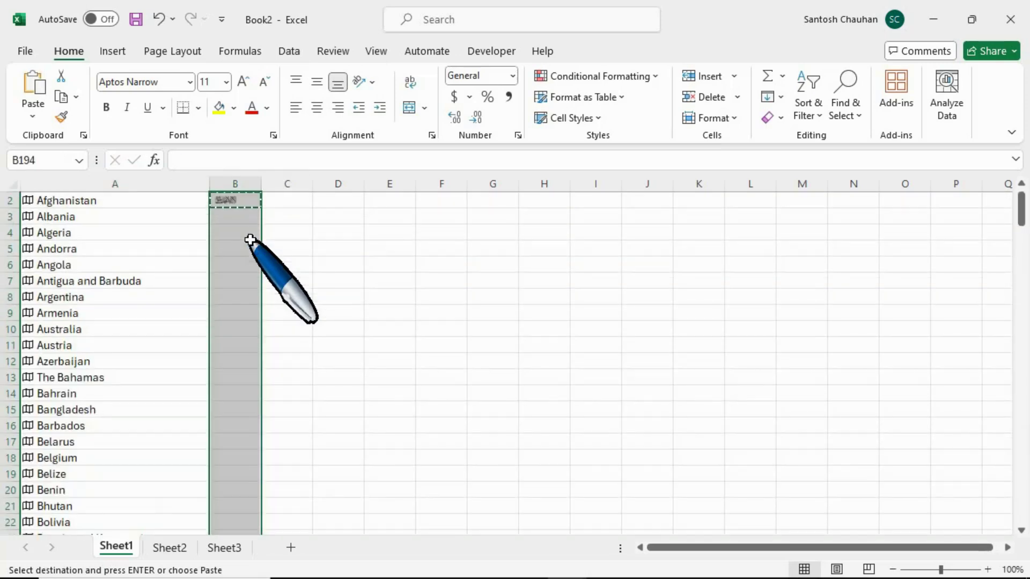
key("ctrl+v")
key("Up")
key("ctrl+Up")
key("Down")
key("Down")
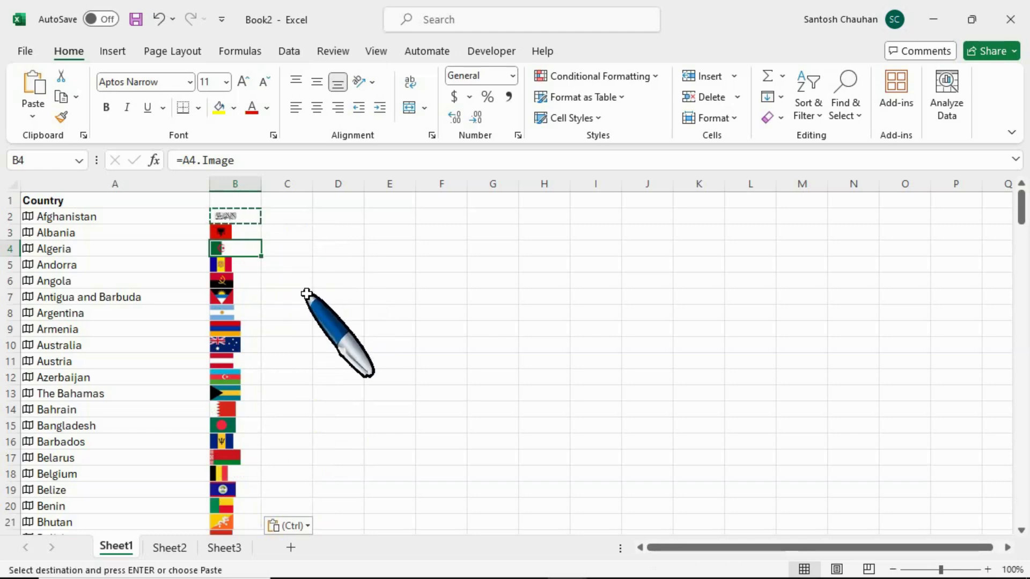
key("Escape")
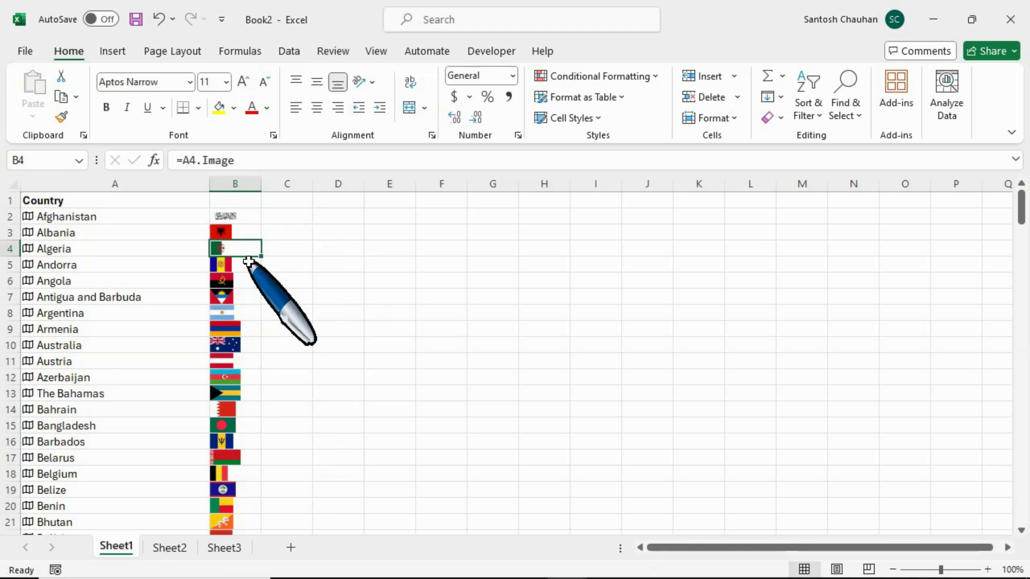
Step: Copy the country column including its header, from A1 to the last country in A194
key("Up")
key("Up")
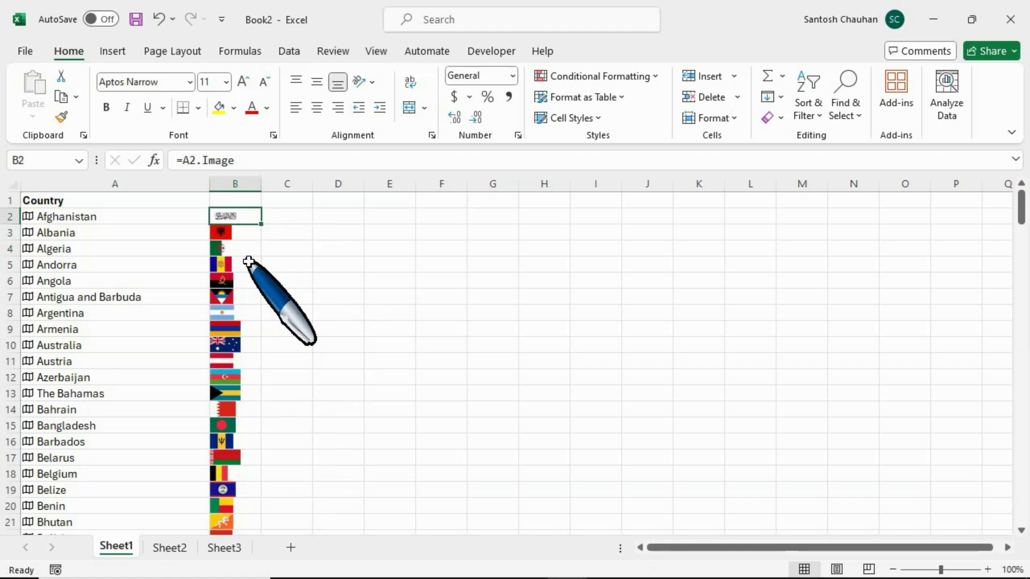
key("Left")
key("Up")
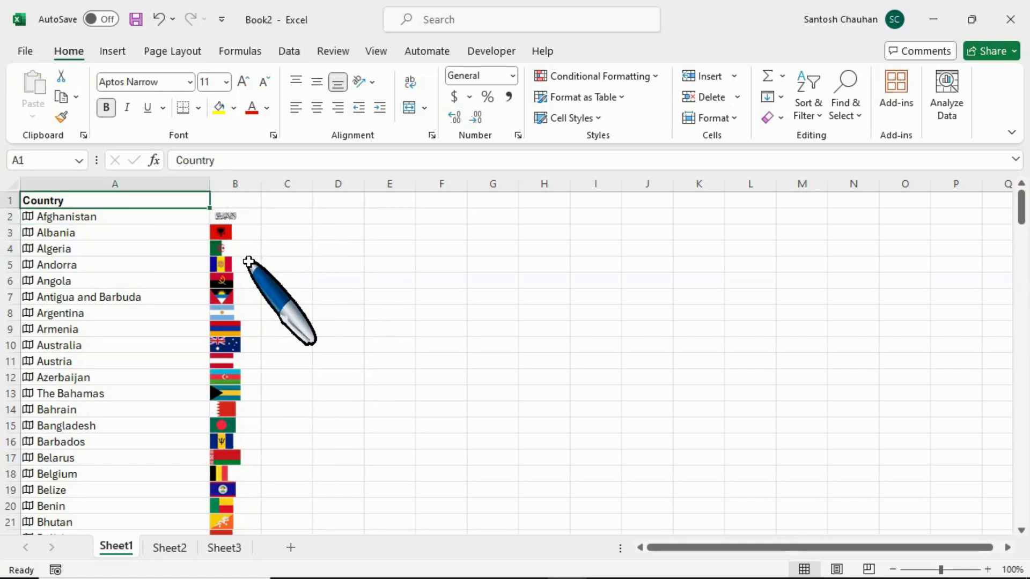
key("shift+Down")
key("shift+Down")
key("ctrl+shift+Down")
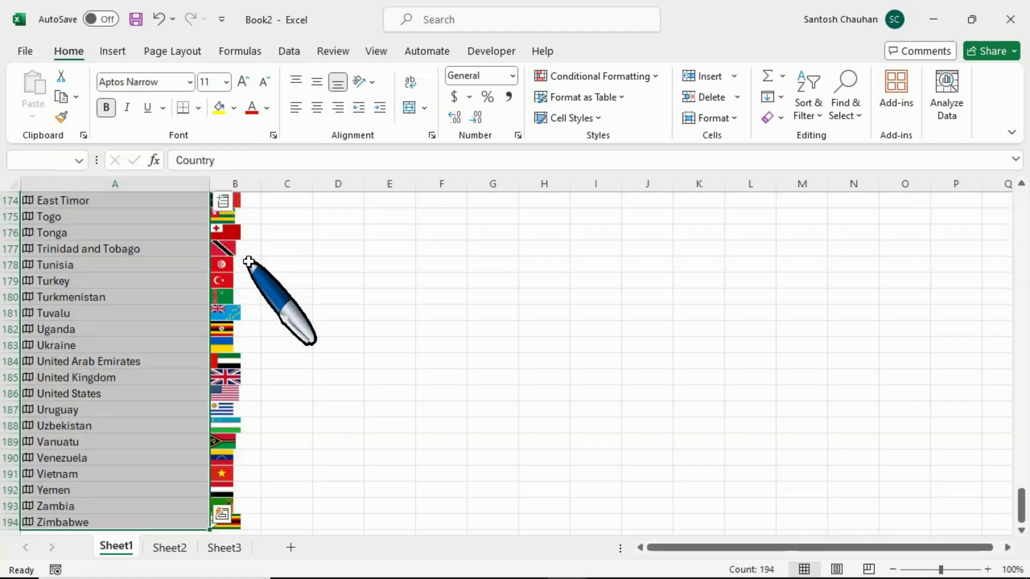
key("ctrl+c")
Step: Paste the copied country column as values only, starting in cell E1
key("Down")
key("Right")
key("Right")
key("Right")
key("Up")
key("Right")
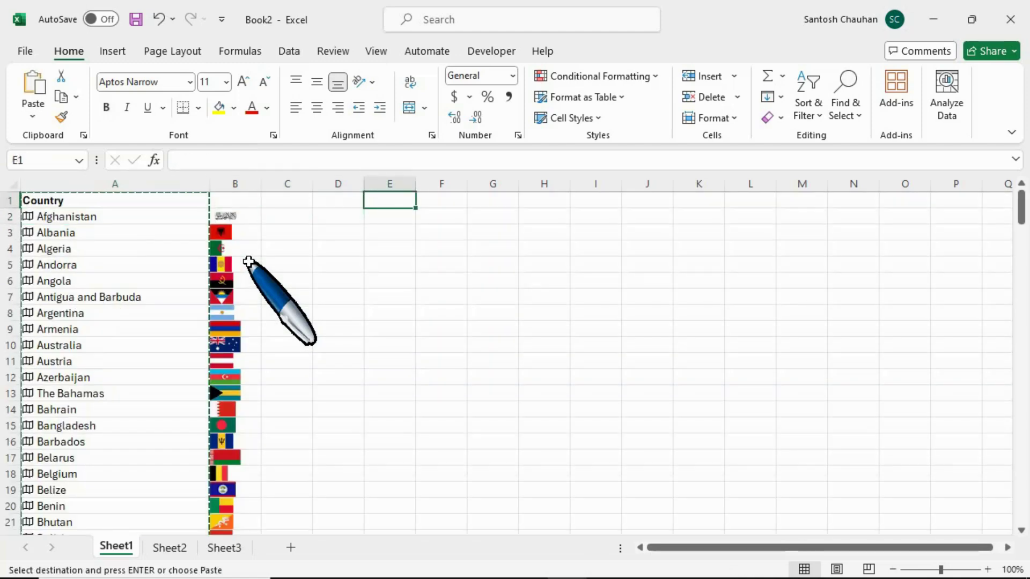
key("alt")
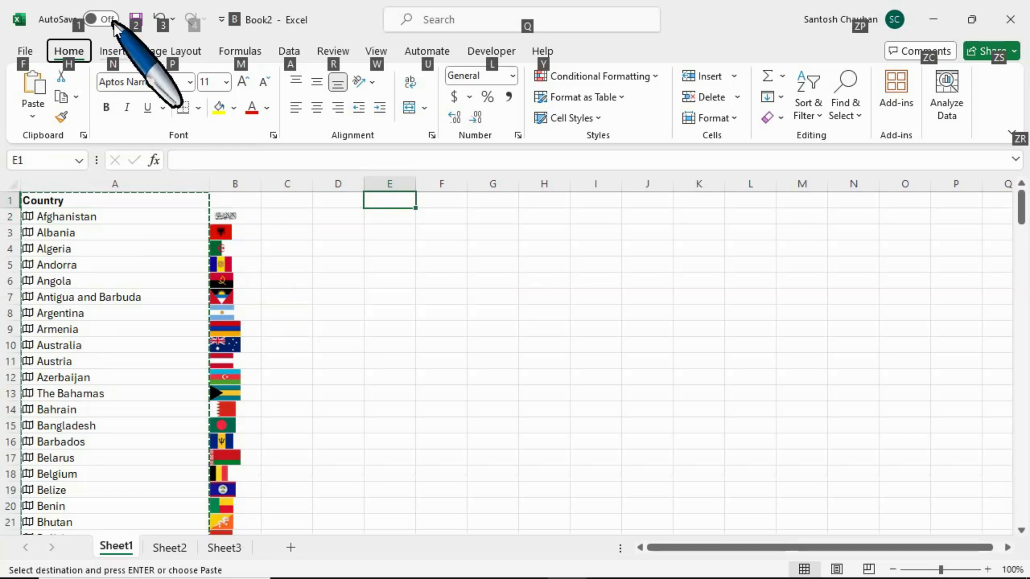
left_click(33, 116)
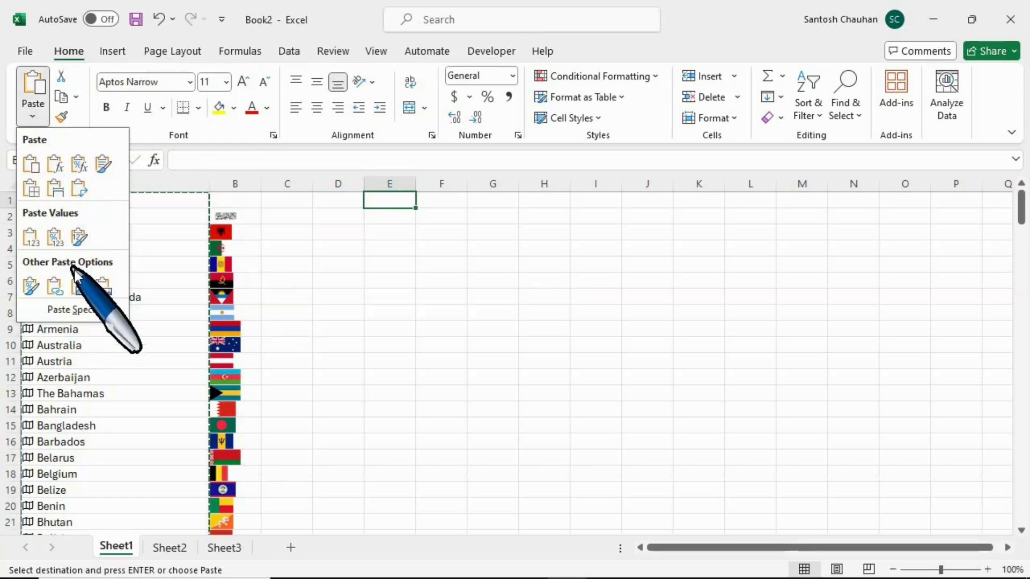
left_click(77, 310)
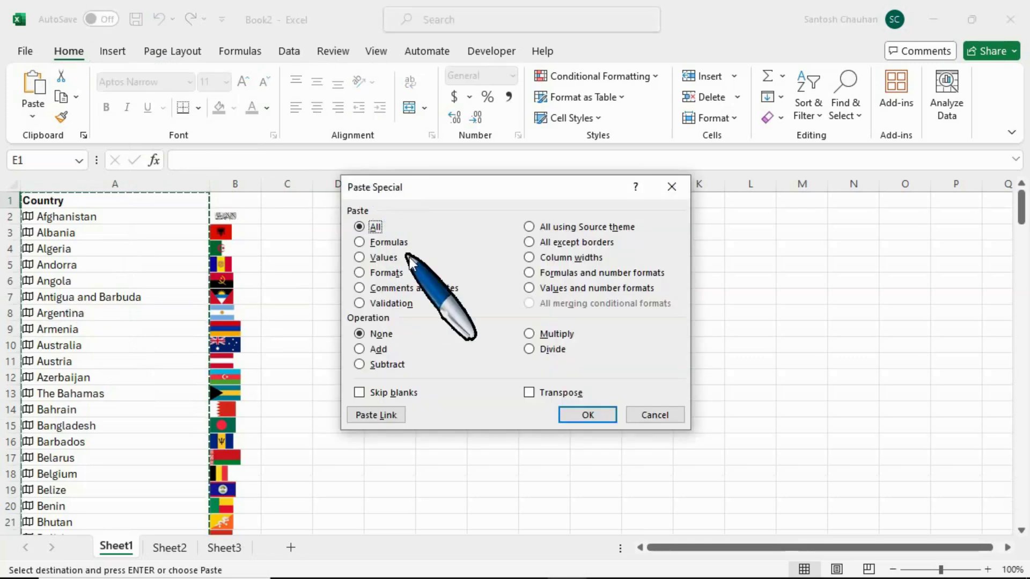
left_click(359, 257)
key("Return")
Step: Set the number format of the pasted countries in E2:E3 to Text
left_click(371, 225)
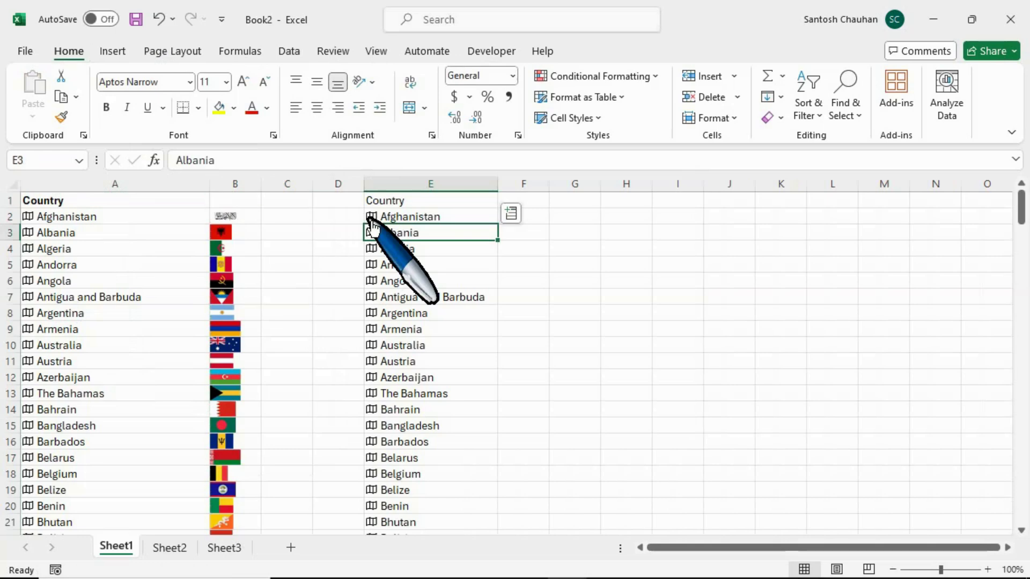
left_click(419, 218)
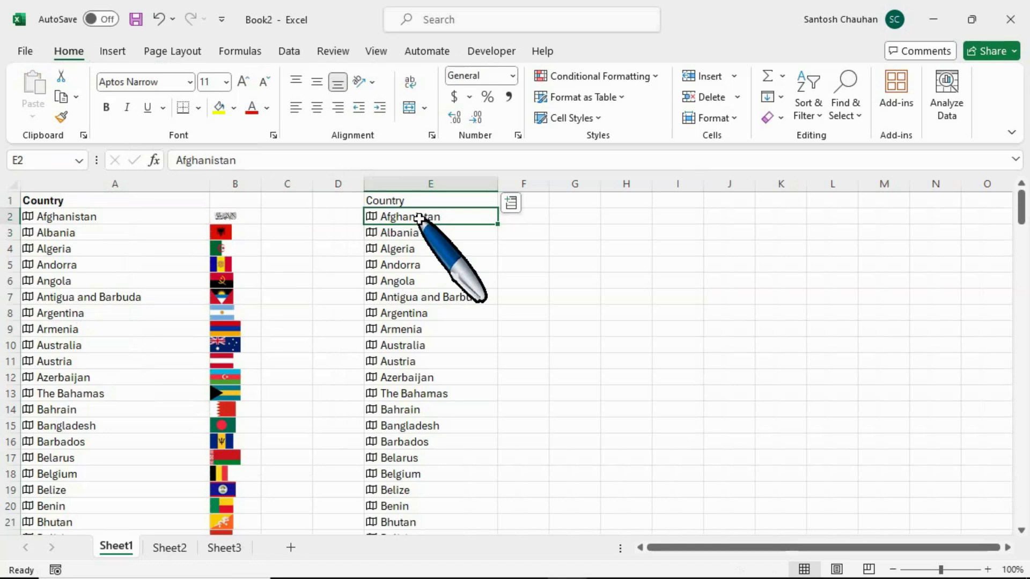
key("shift+Down")
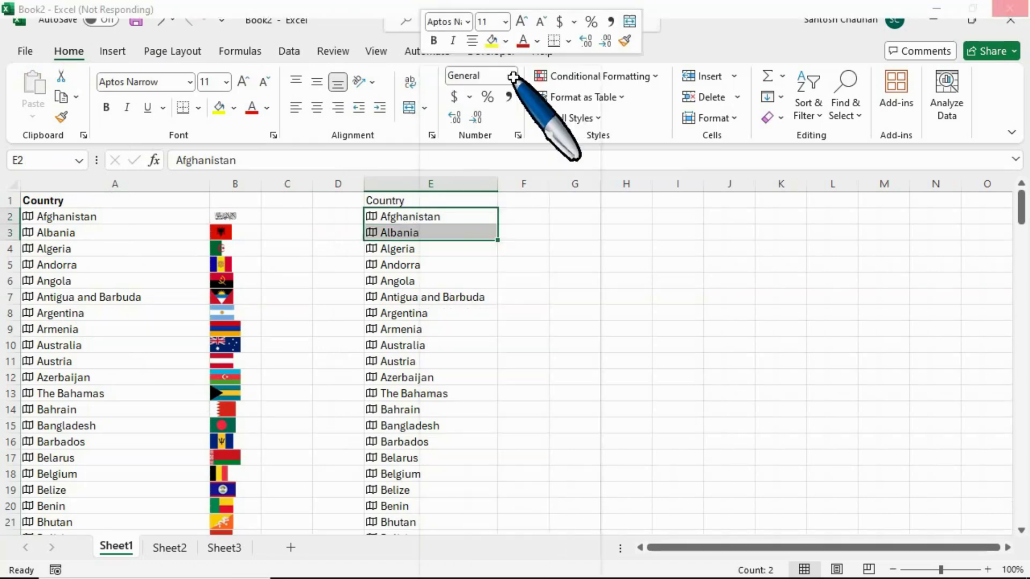
left_click(487, 489)
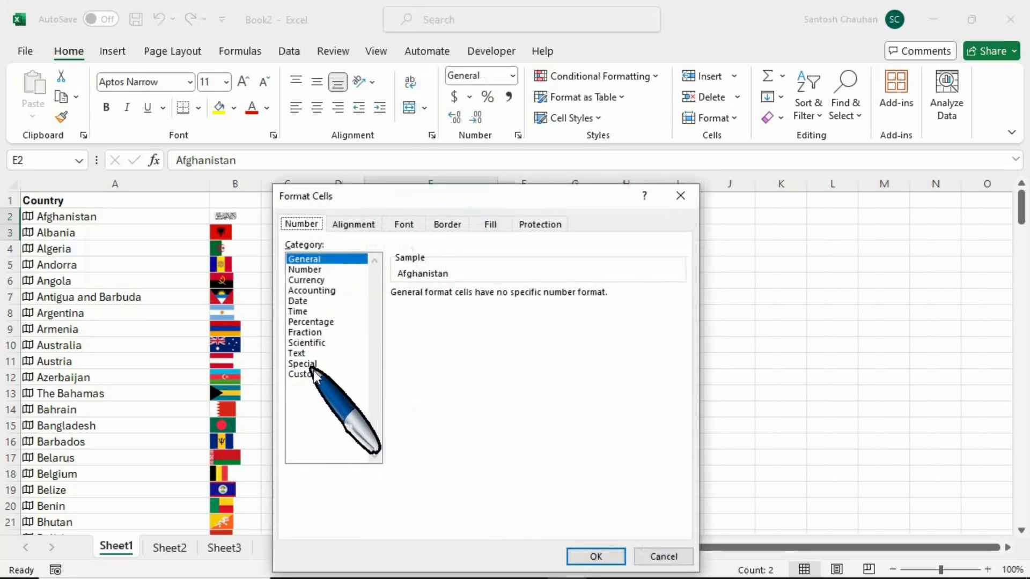
left_click(303, 353)
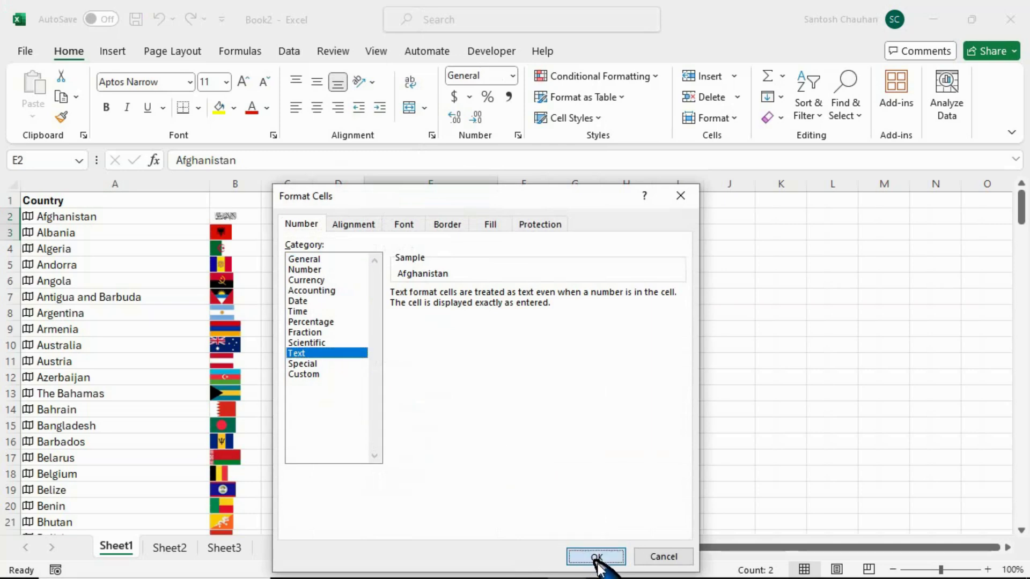
left_click(597, 556)
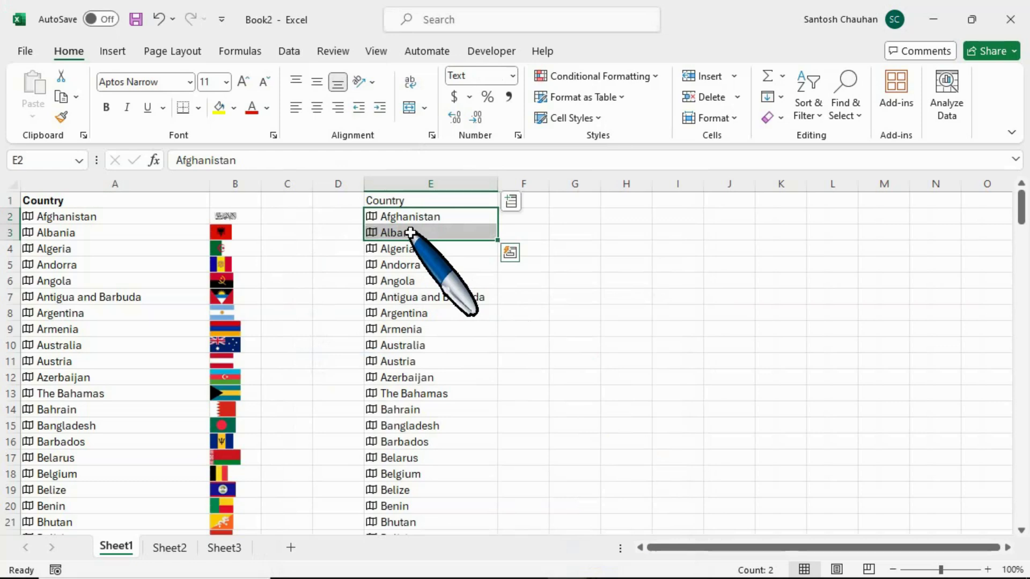
Step: Enter the formula =E2.Name in cell F2 to extract the country name as plain text
key("Up")
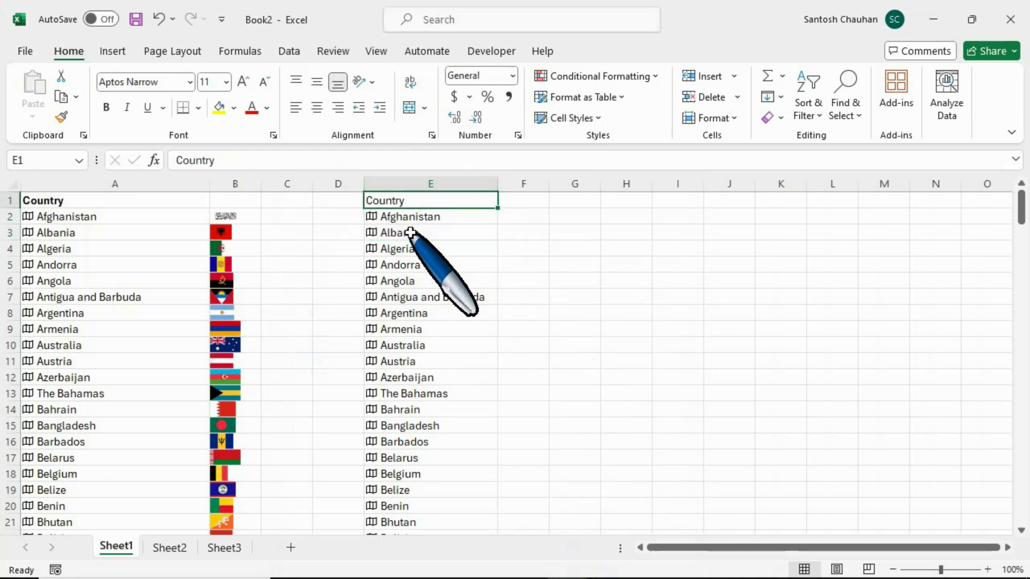
key("Down")
key("Right")
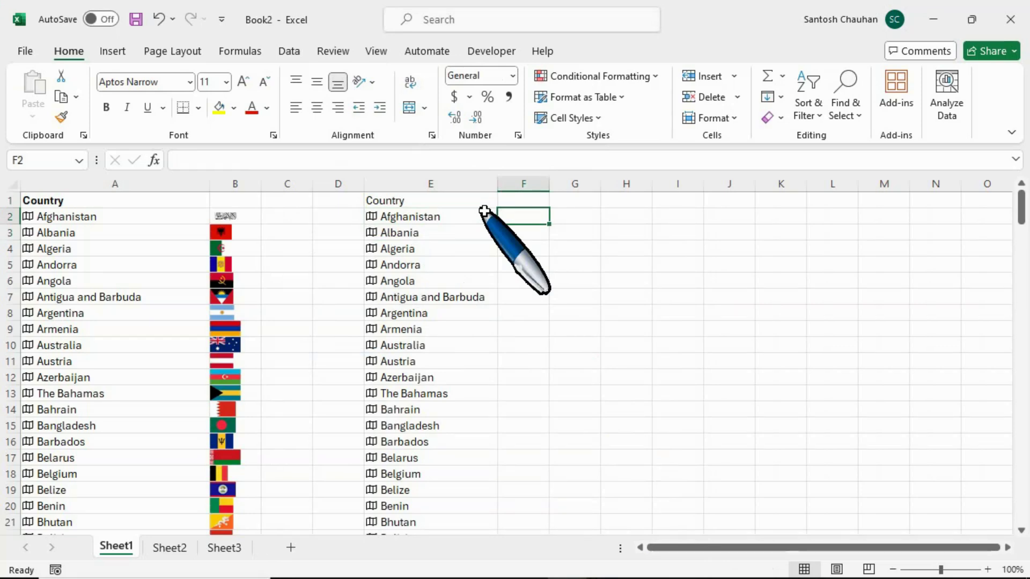
type("=E2.")
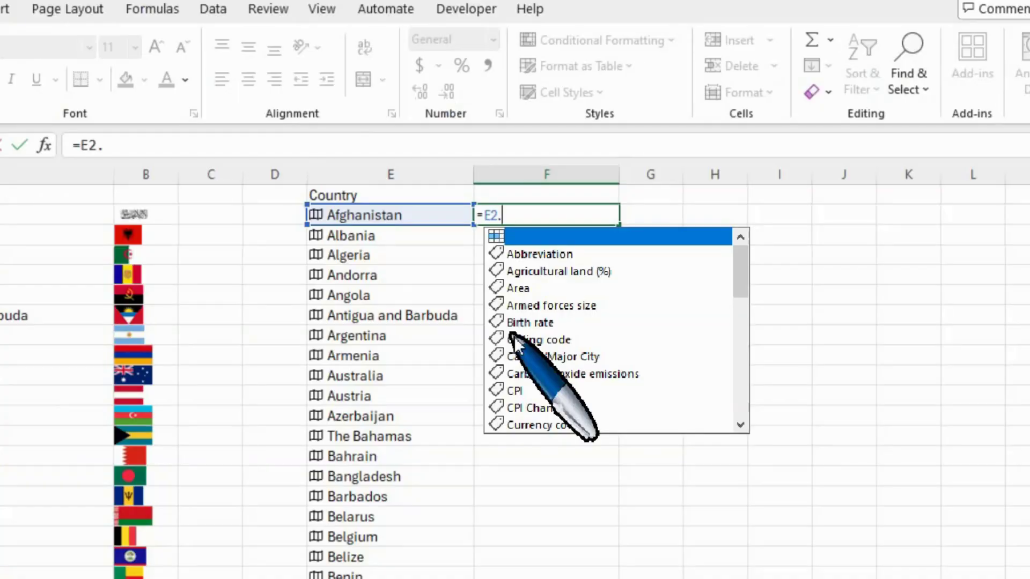
double_click(533, 241)
key("Return")
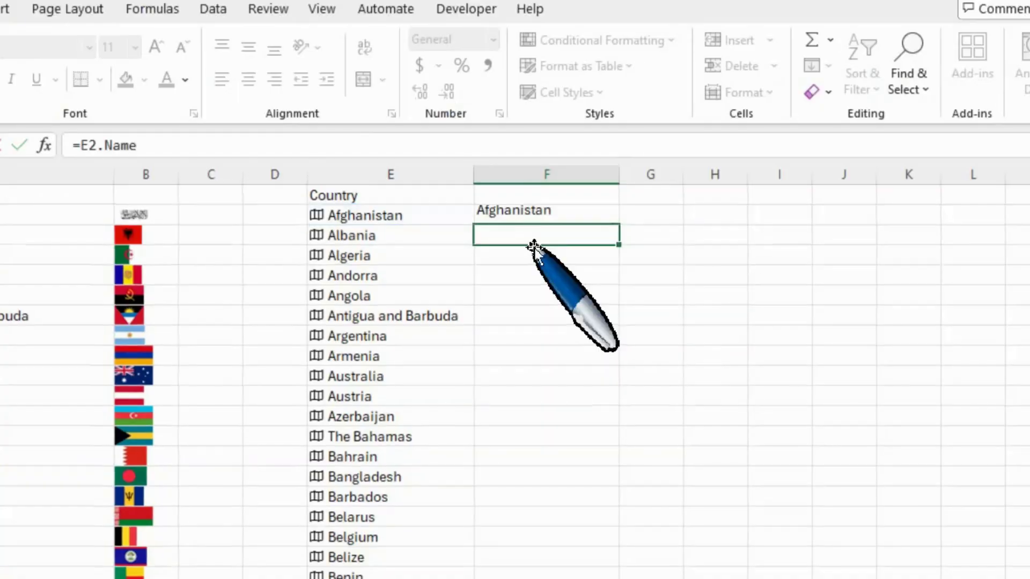
Step: Fill the country name formula from F2 down column F to match the list in column E, and reselect F2
key("Up")
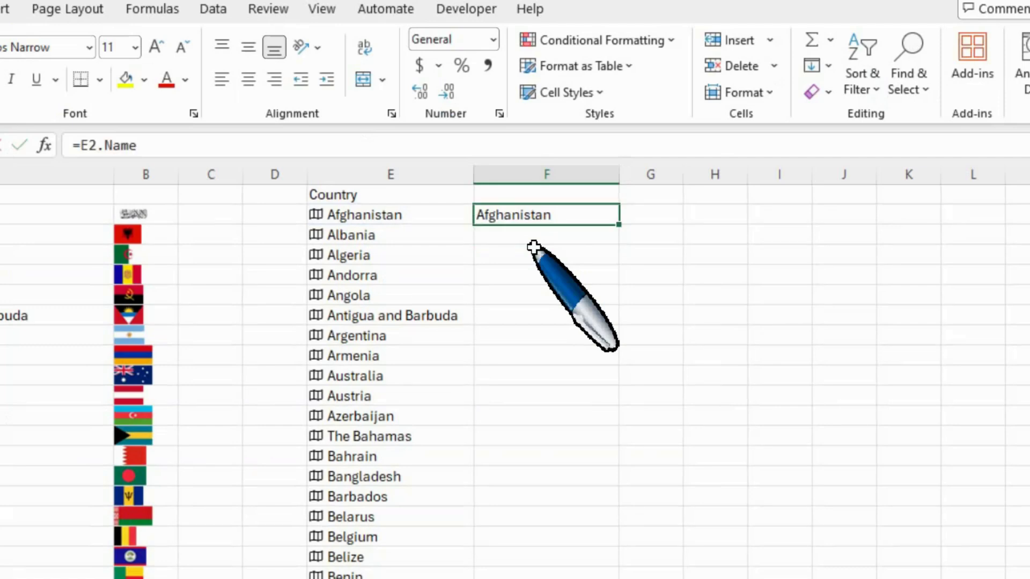
double_click(620, 225)
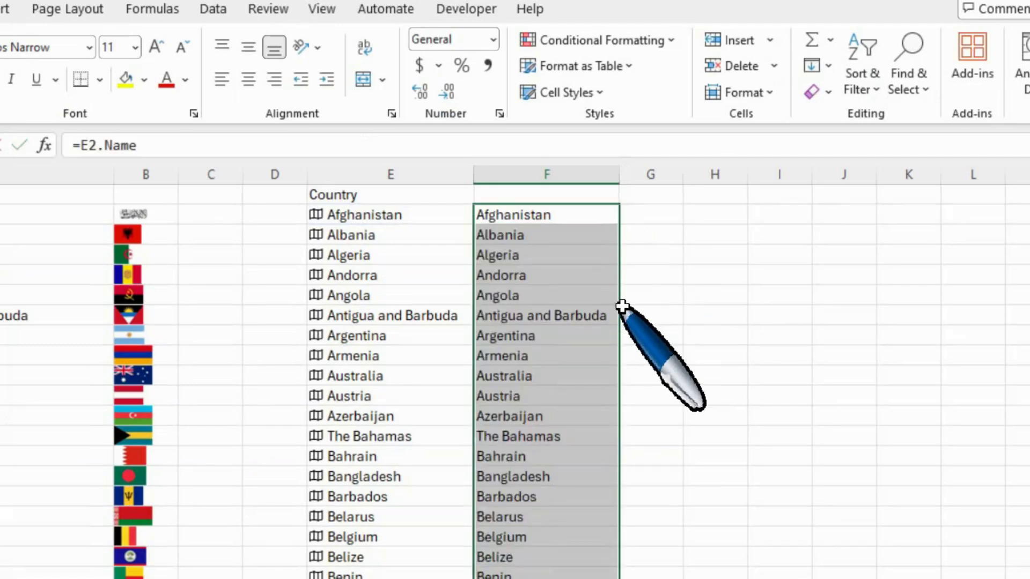
left_click(590, 246)
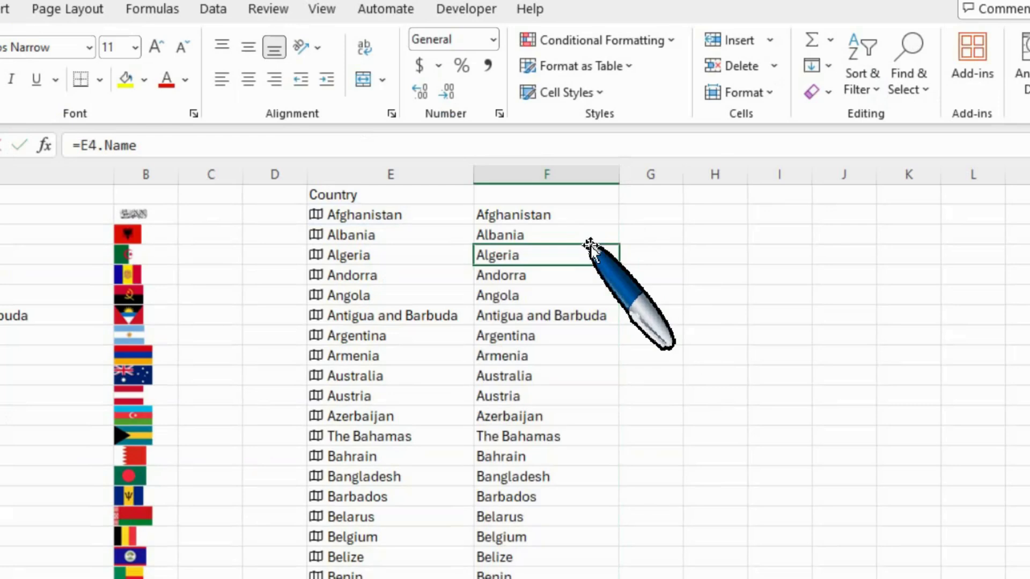
key("Up")
key("Up")
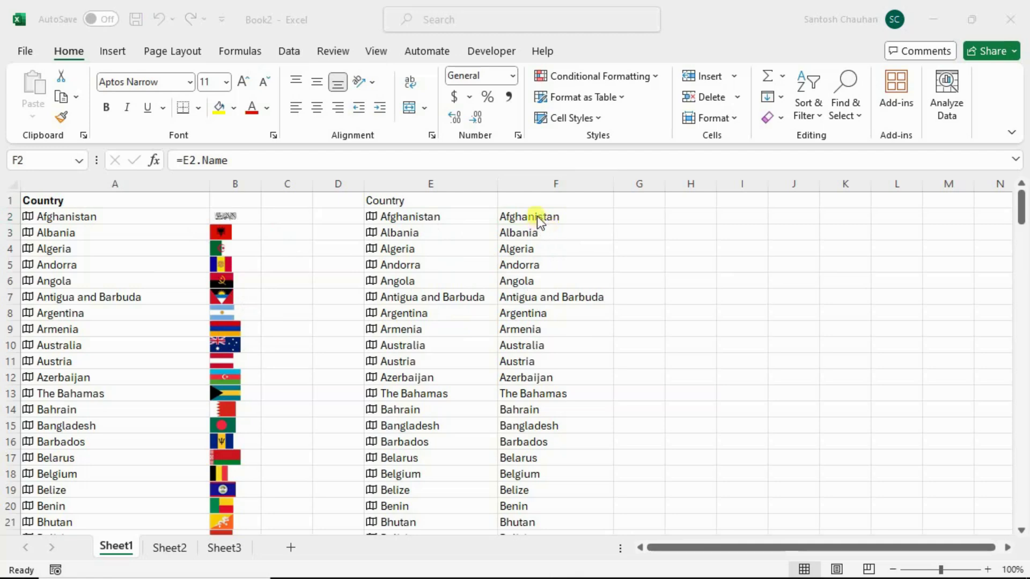
left_click(537, 217)
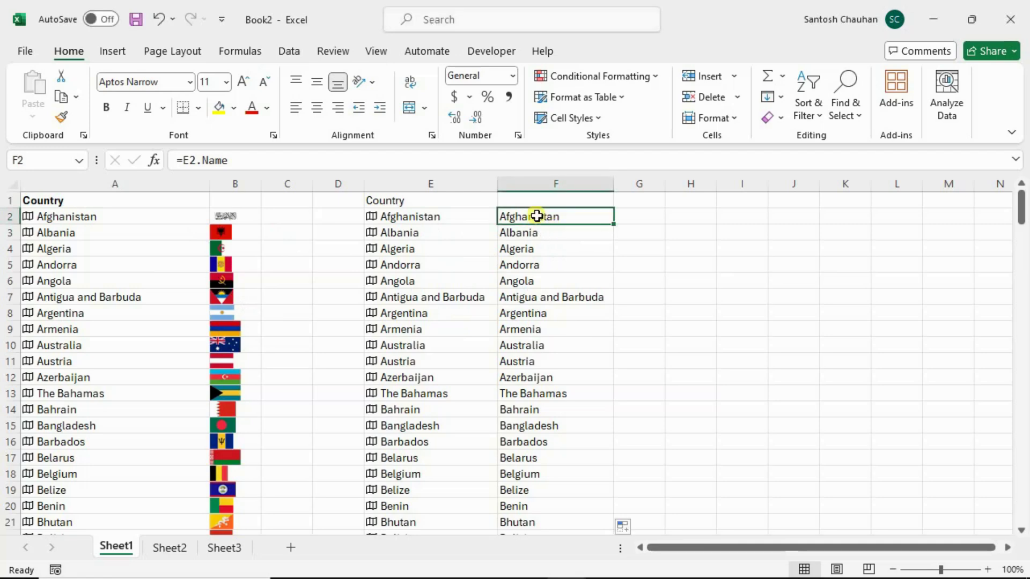